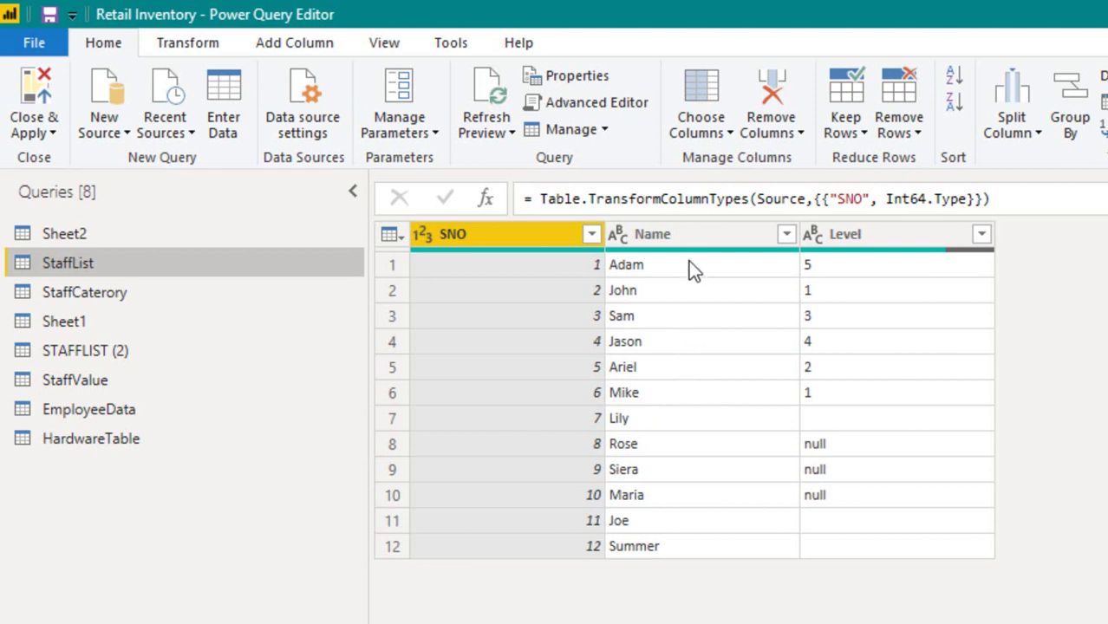
- Sort the StaffList rows by the Name column in ascending (A to Z) order
click(687, 238)
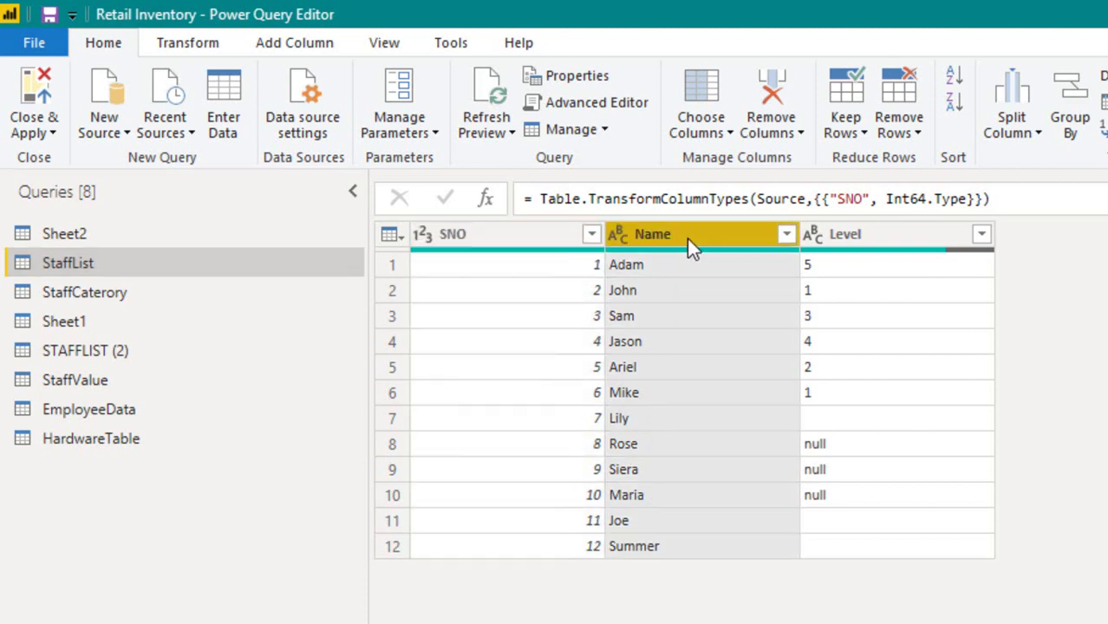
click(787, 235)
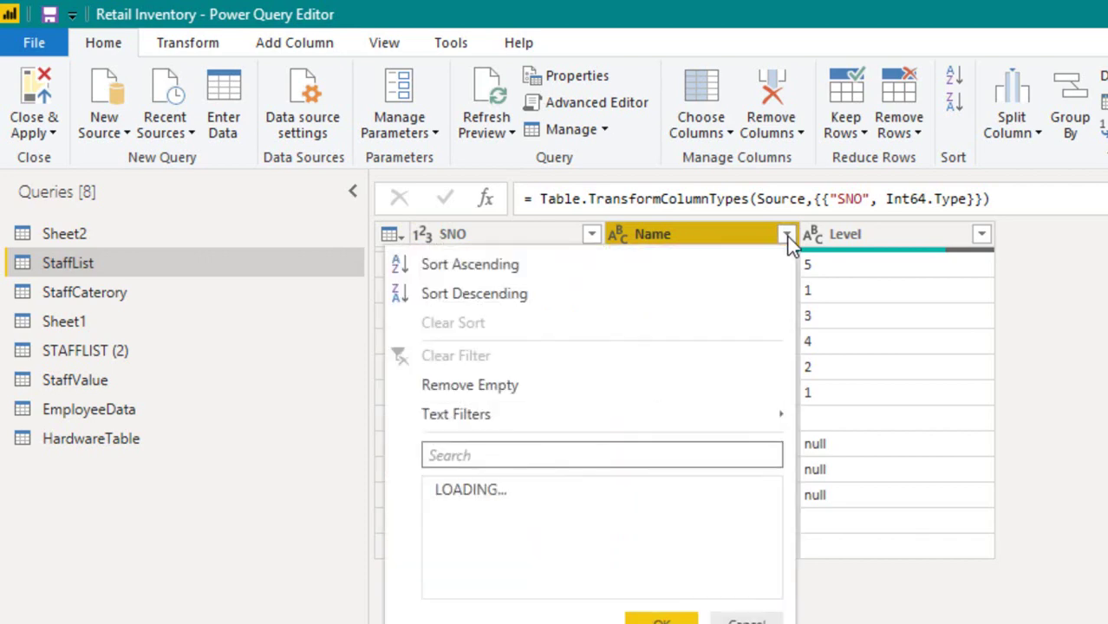
click(467, 270)
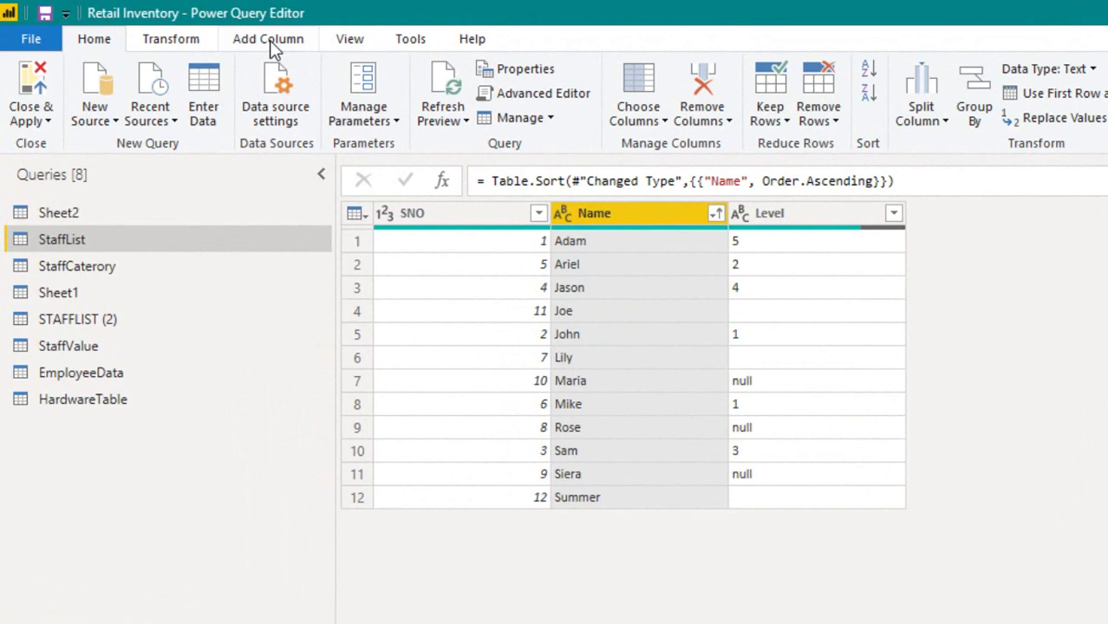
- Add an Index column to StaffList counting from 0
click(269, 40)
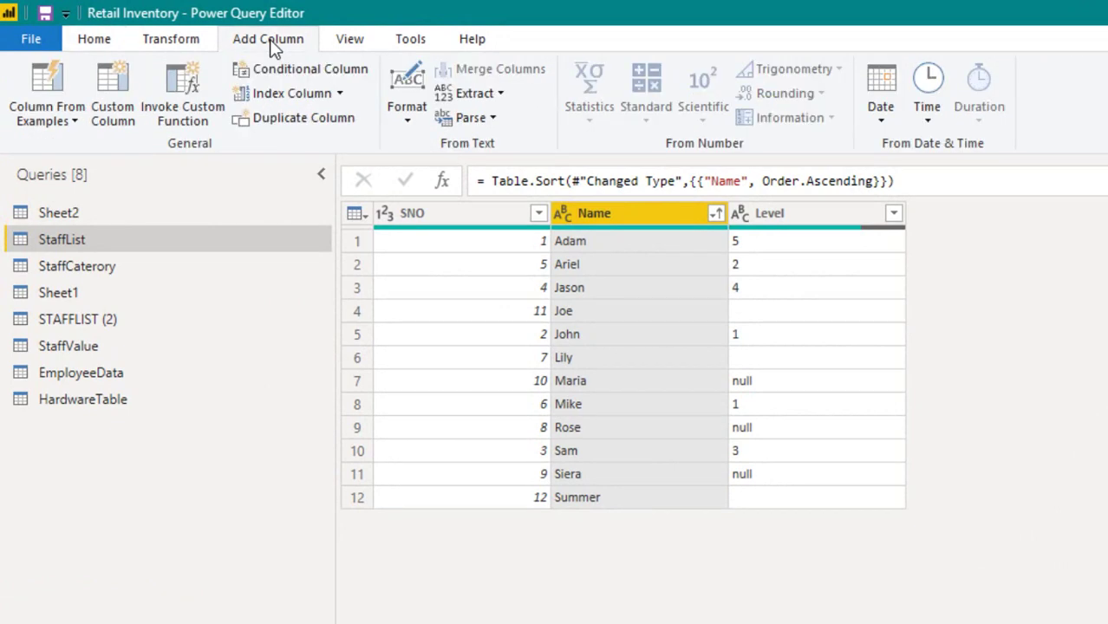
click(341, 95)
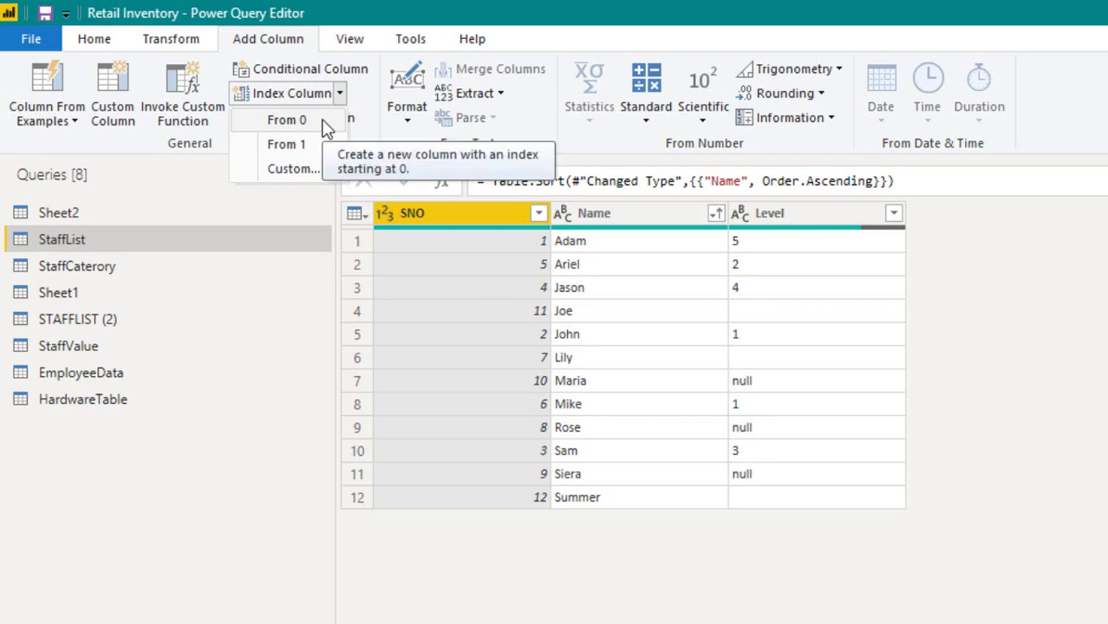
click(323, 126)
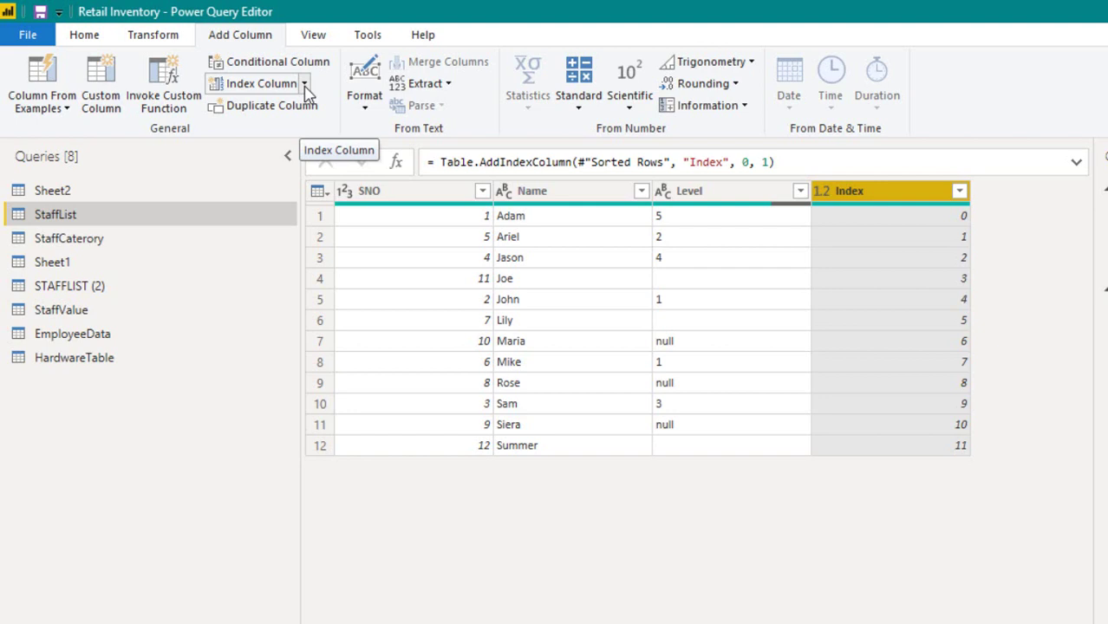
- Add a second index column, Index.1, counting from 1
click(305, 87)
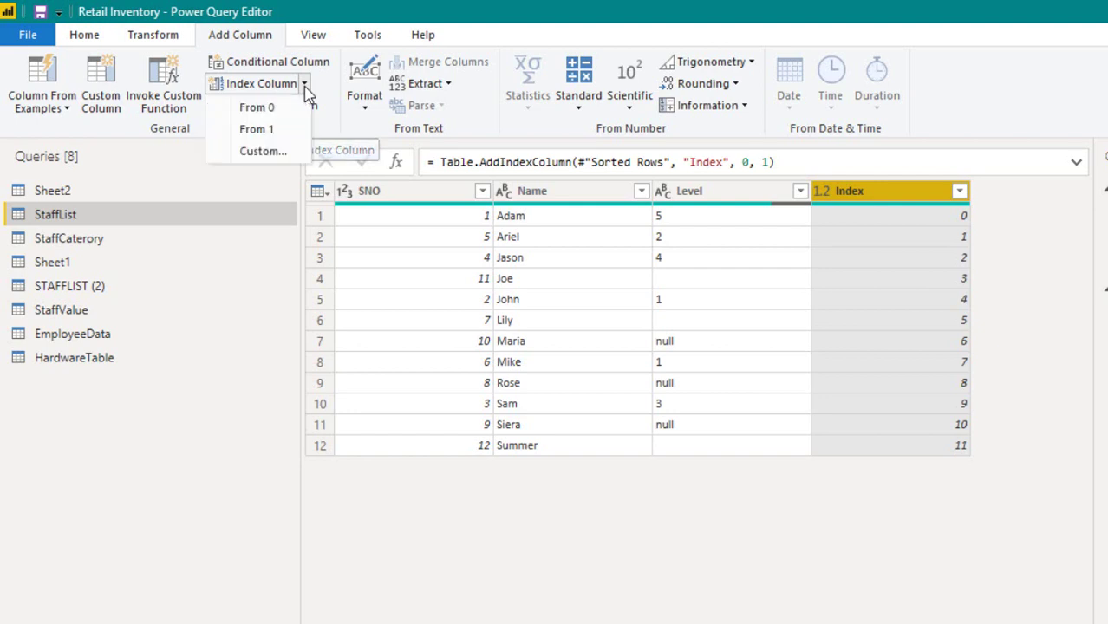
click(286, 129)
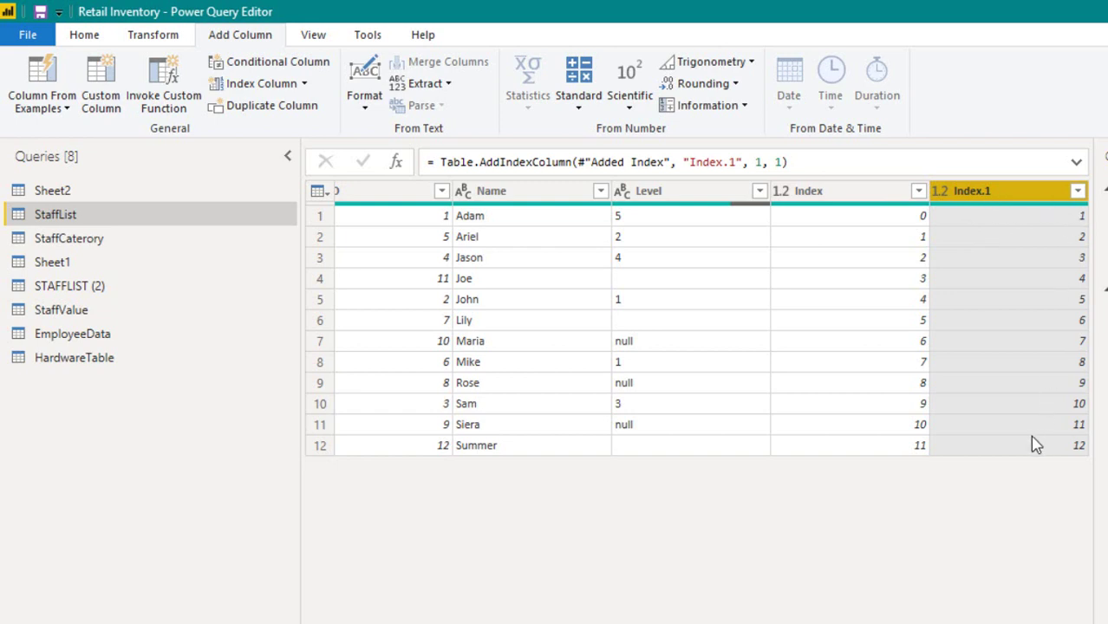
click(305, 85)
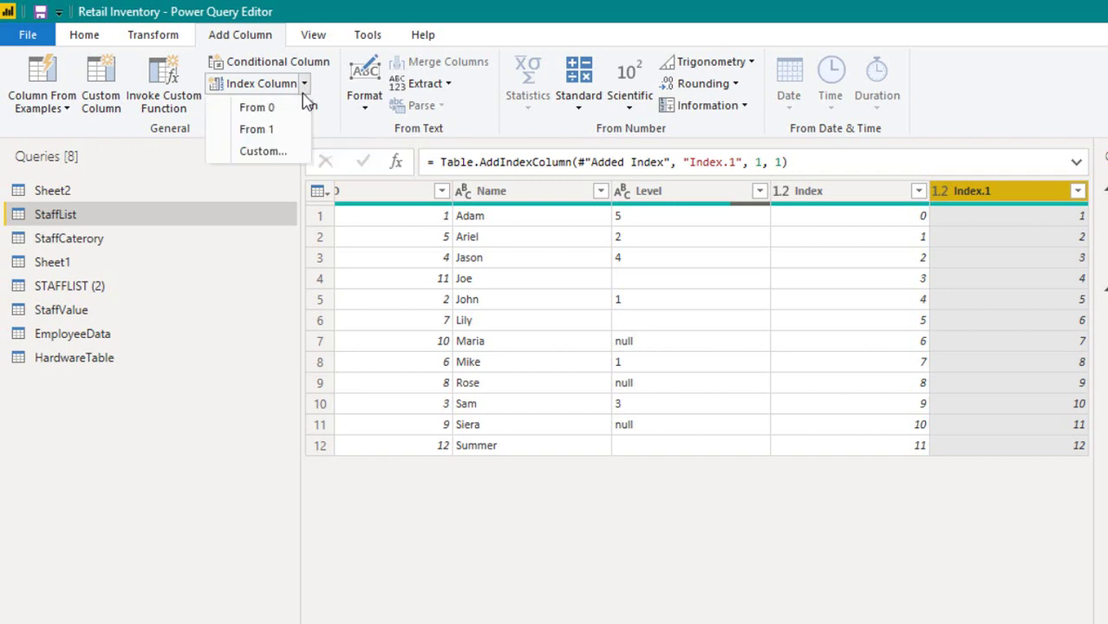
- Add a custom index column Index.2 with starting index 5 and increment 5
click(287, 154)
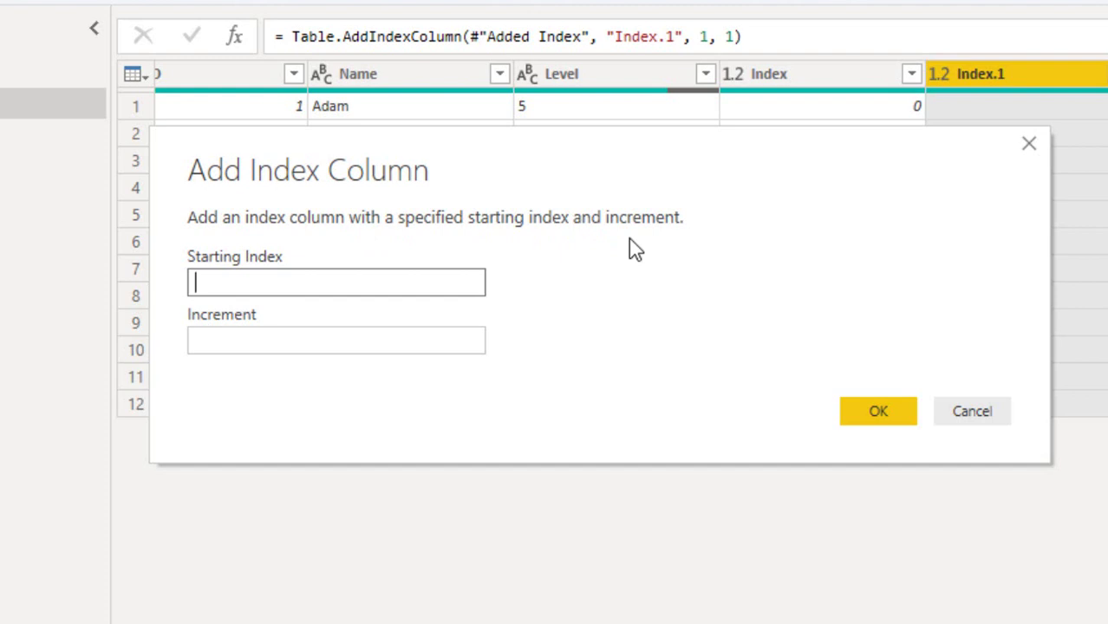
text(5)
key(Tab)
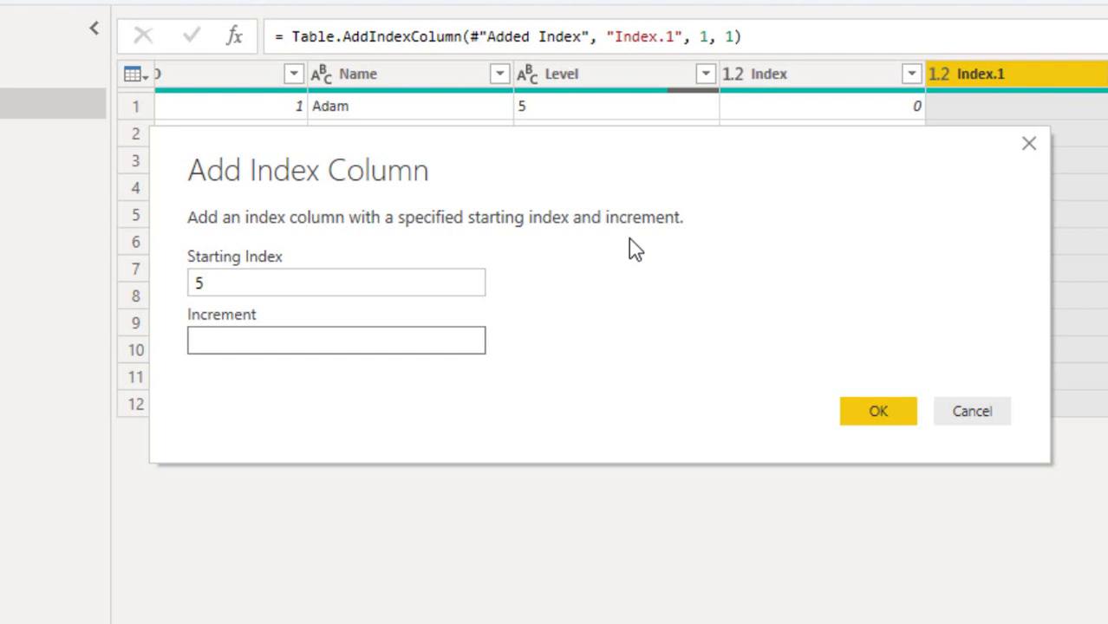
text(5)
click(878, 413)
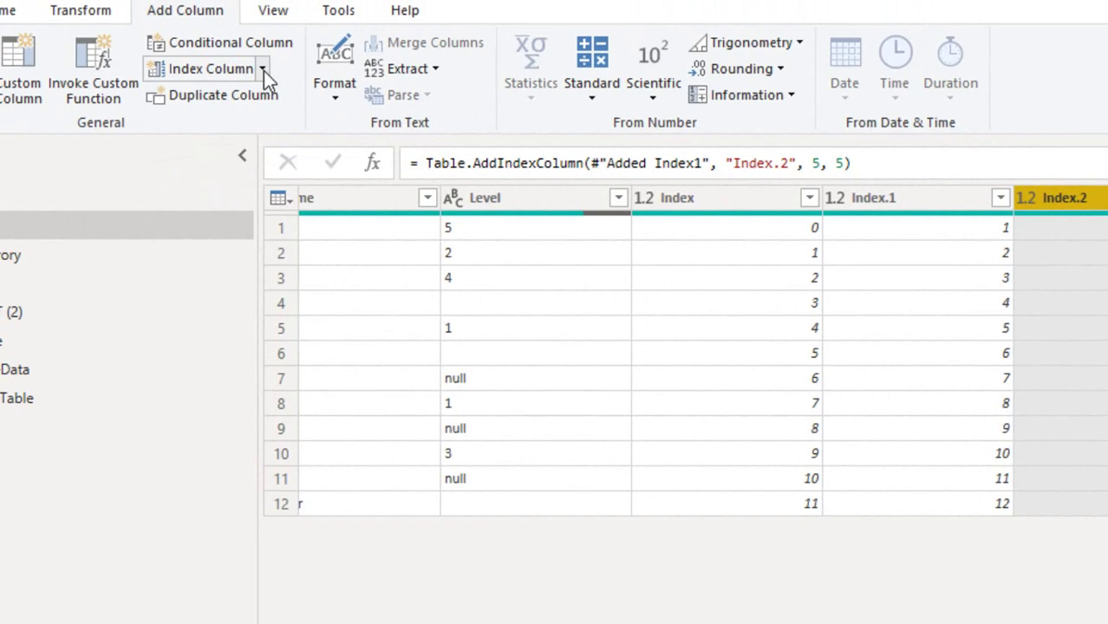
- Start a custom index with start 1, try increment 0.1, then correct it to 1
click(263, 70)
click(213, 153)
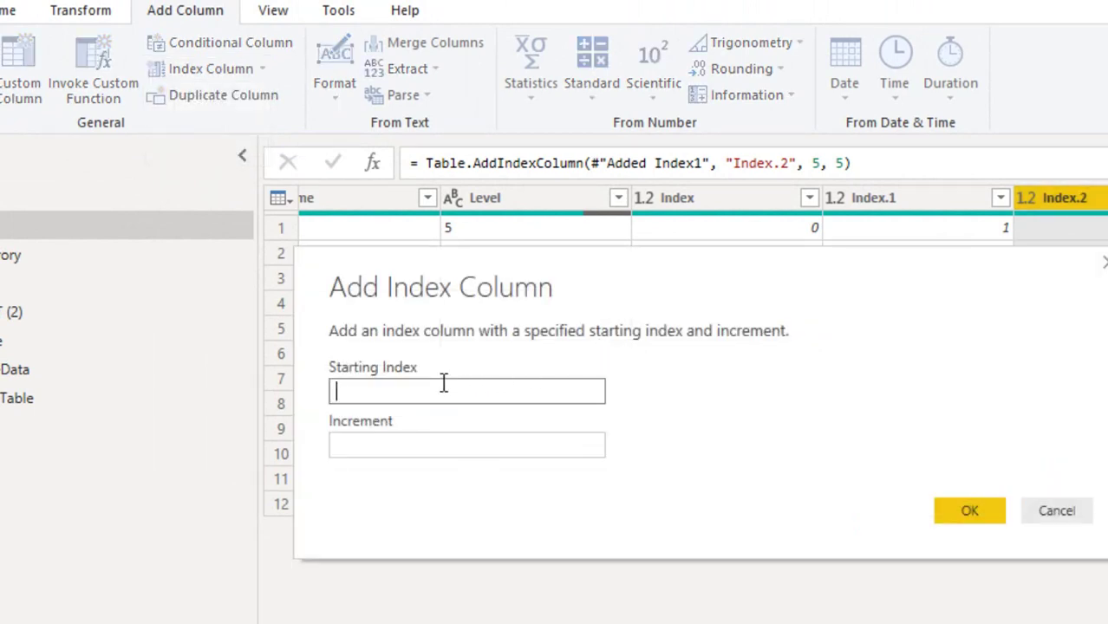
text(1)
key(Tab)
text(0.1)
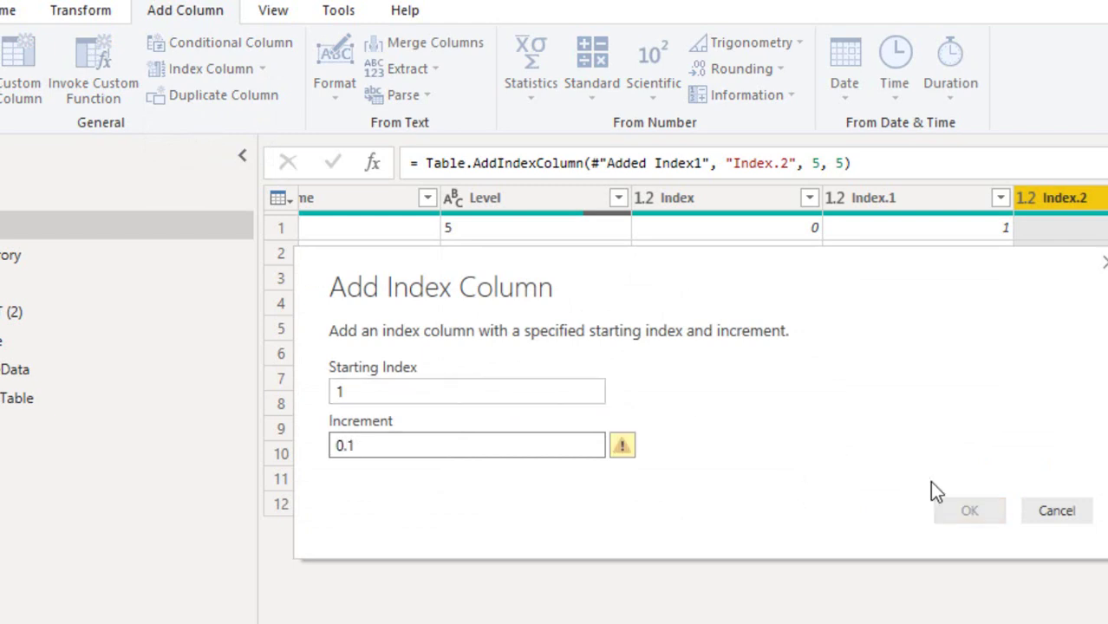
click(623, 447)
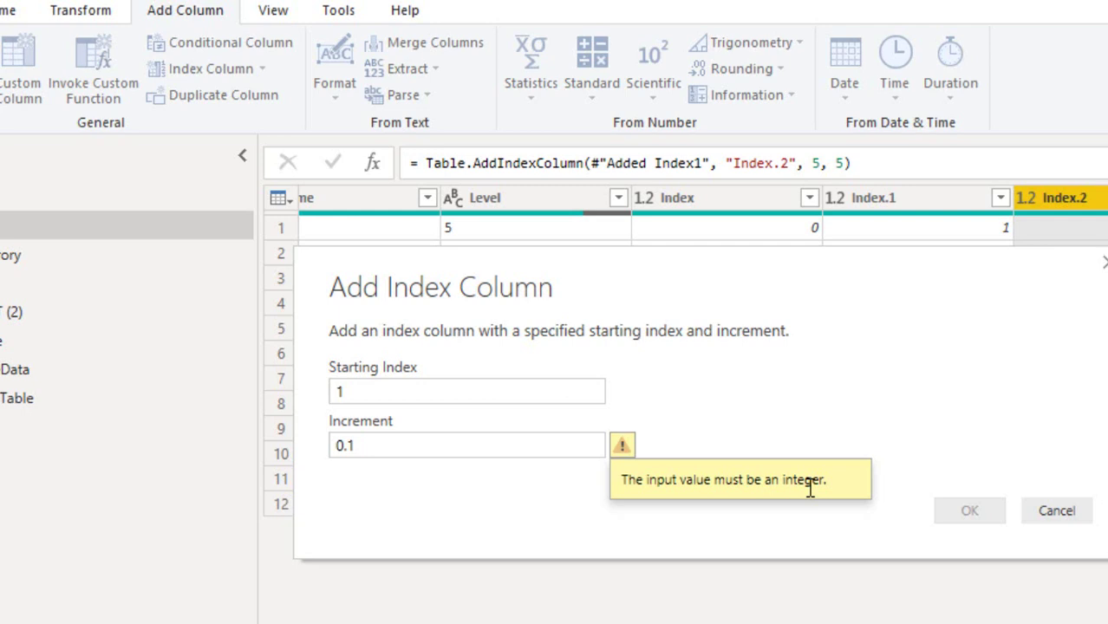
drag(360, 445, 300, 441)
text(1)
- Try invalid starting values 1.1 and A1, then set start 1 and create Index.3
click(337, 392)
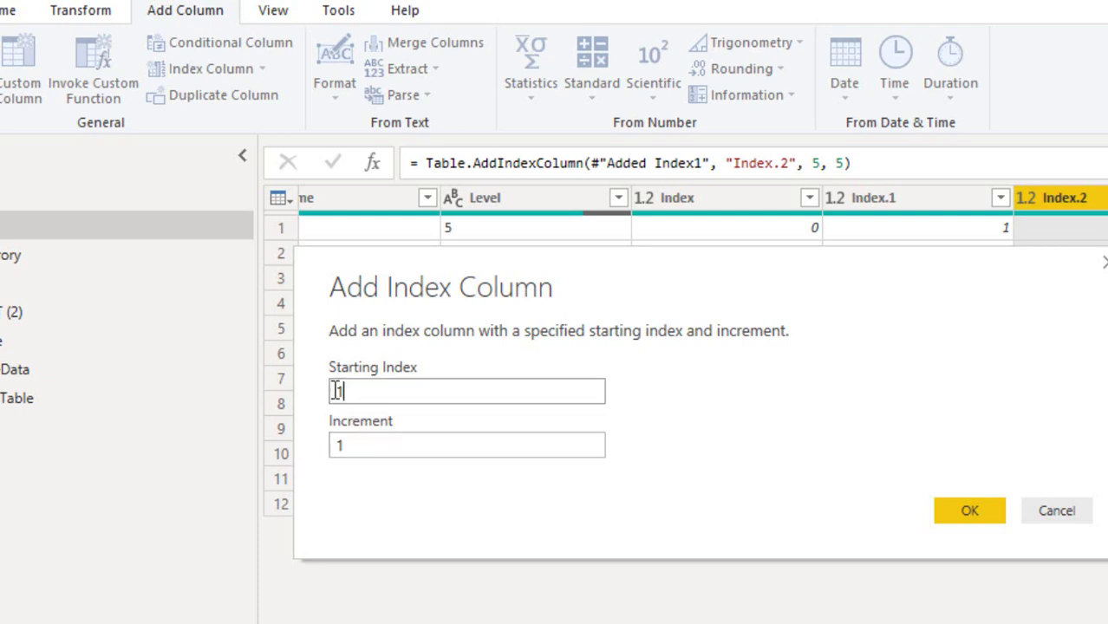
drag(337, 392, 297, 390)
text(1.)
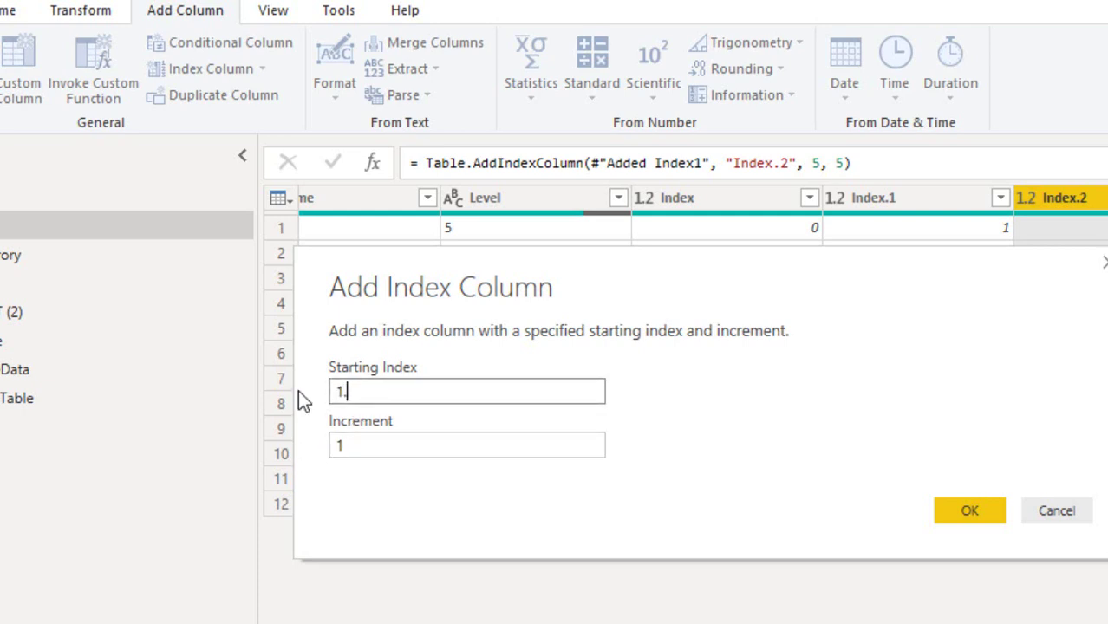
text(1)
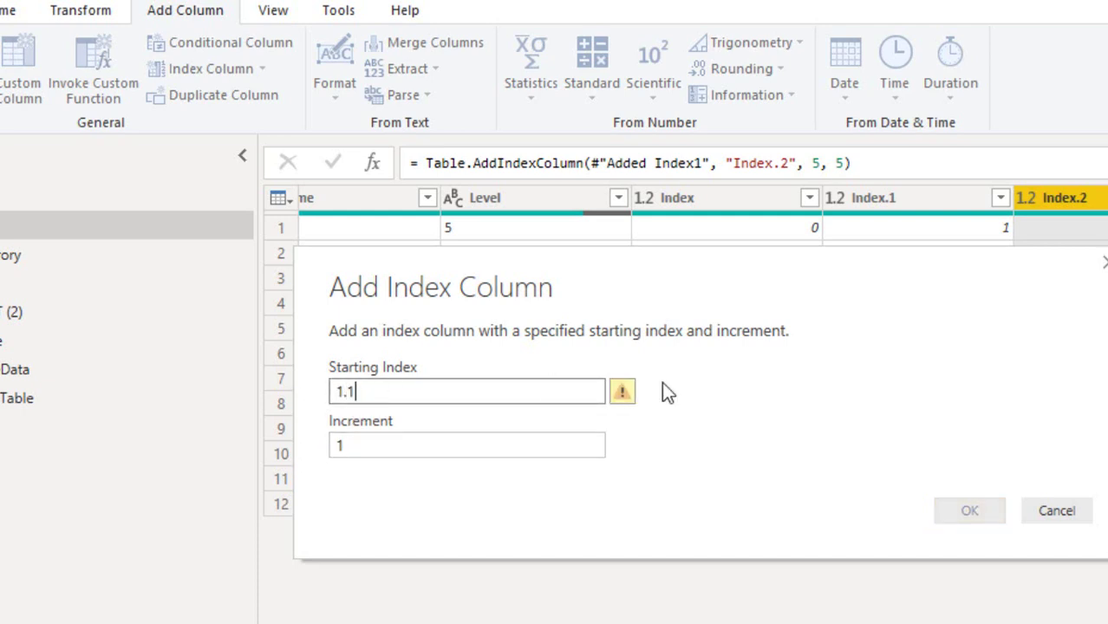
mouse_move(623, 395)
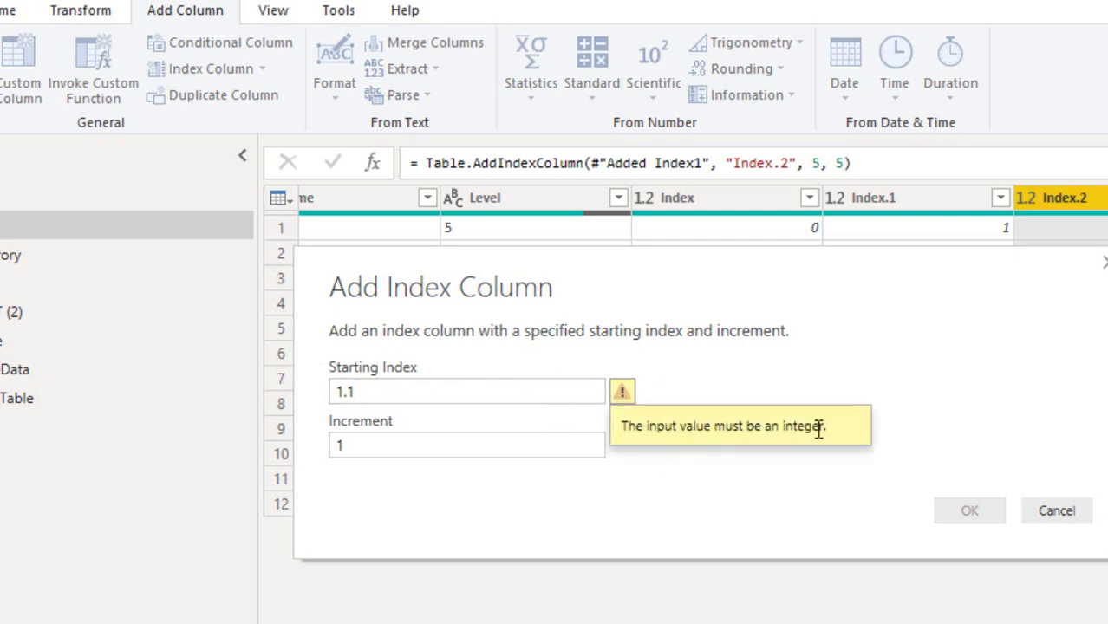
click(444, 396)
key(BackSpace)
key(BackSpace)
key(BackSpace)
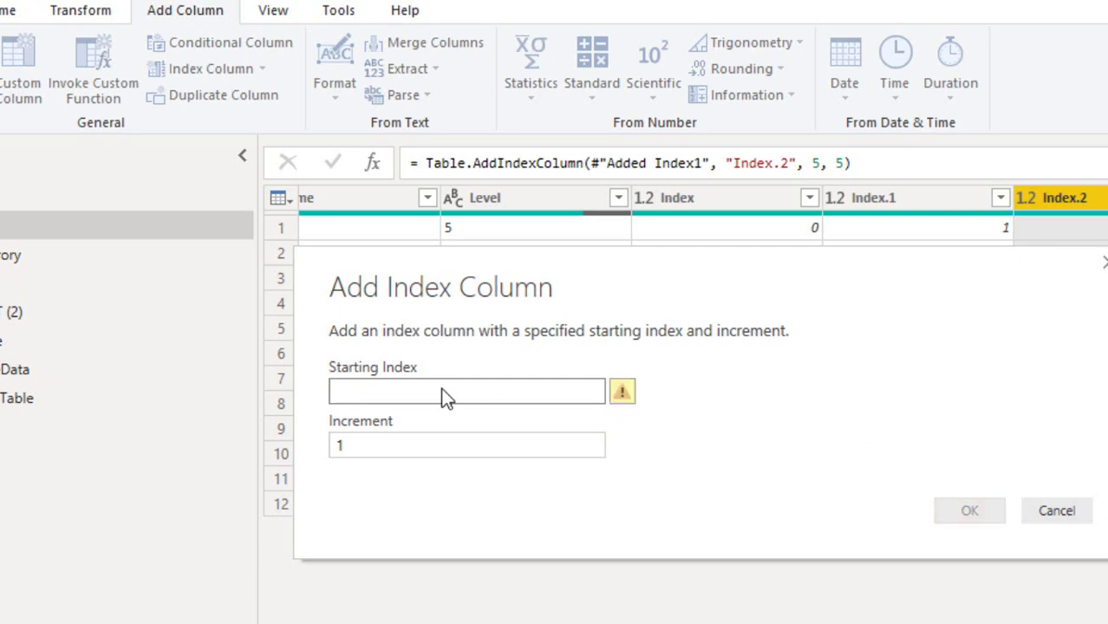
text(A1)
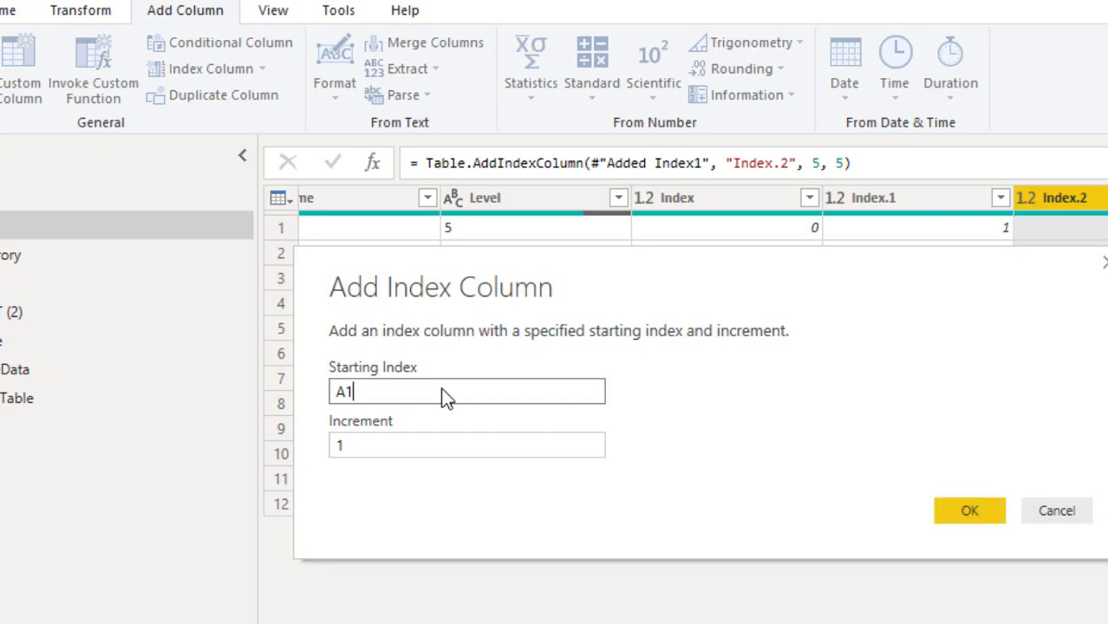
mouse_move(624, 399)
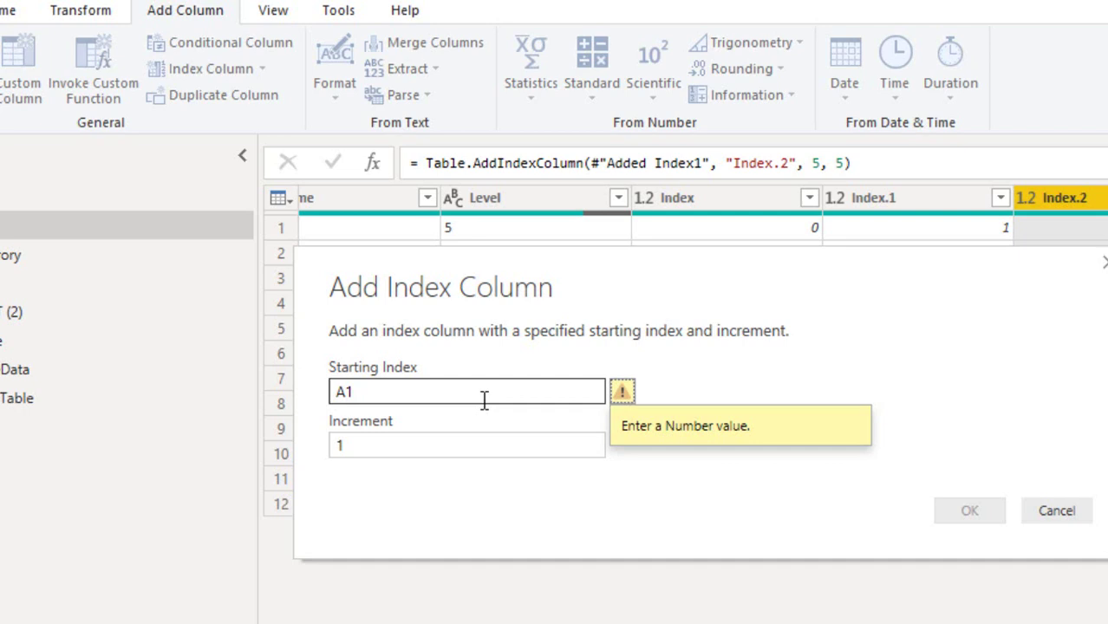
drag(485, 399, 293, 400)
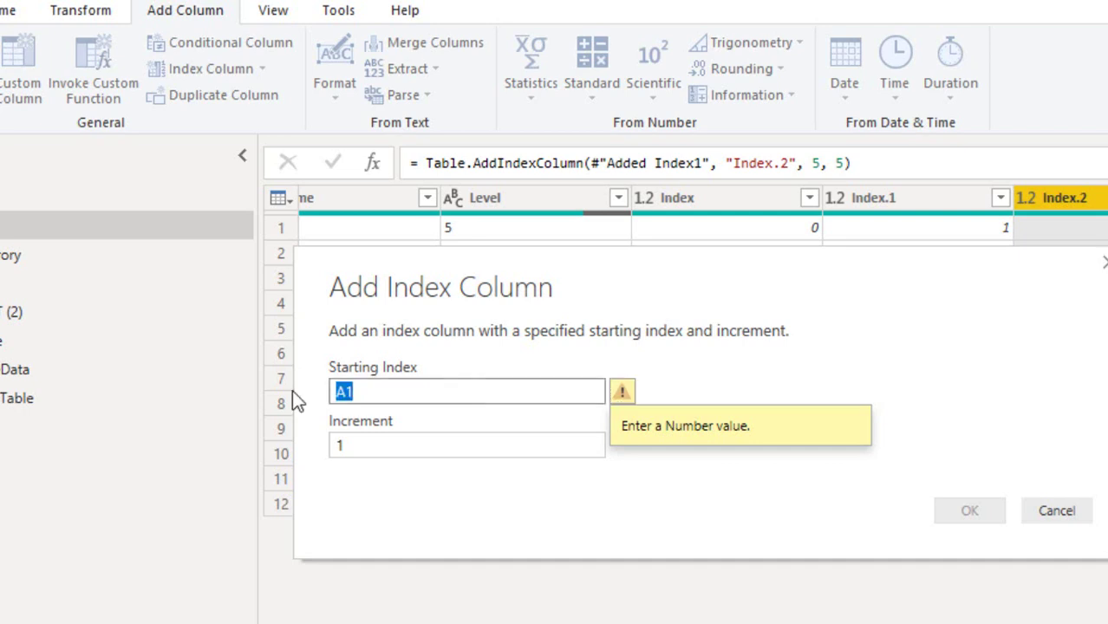
text(1)
key(Tab)
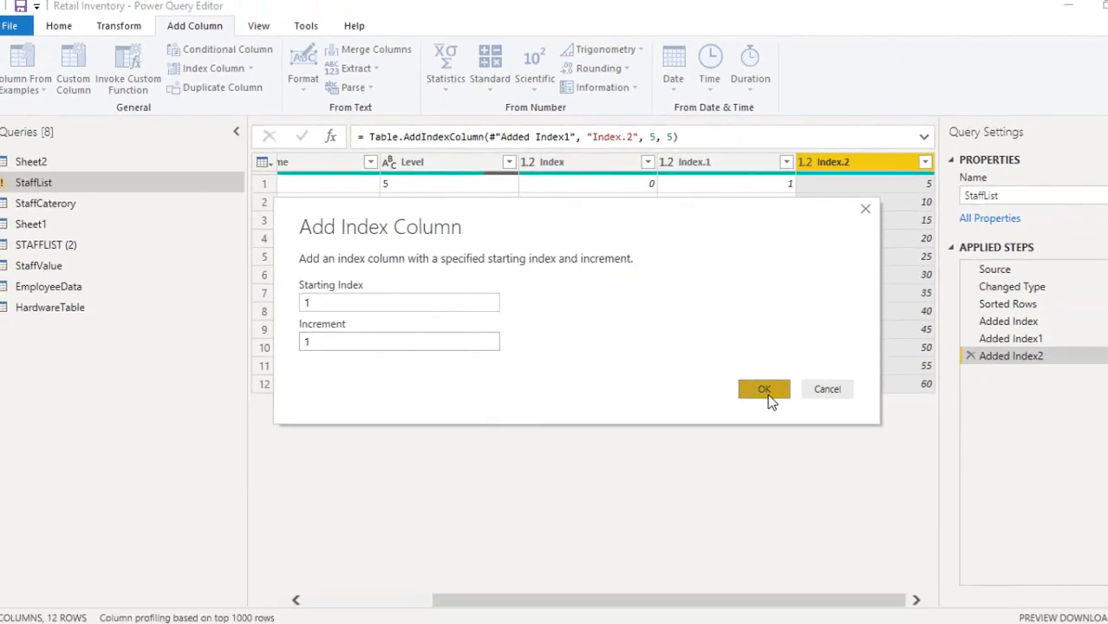
click(944, 495)
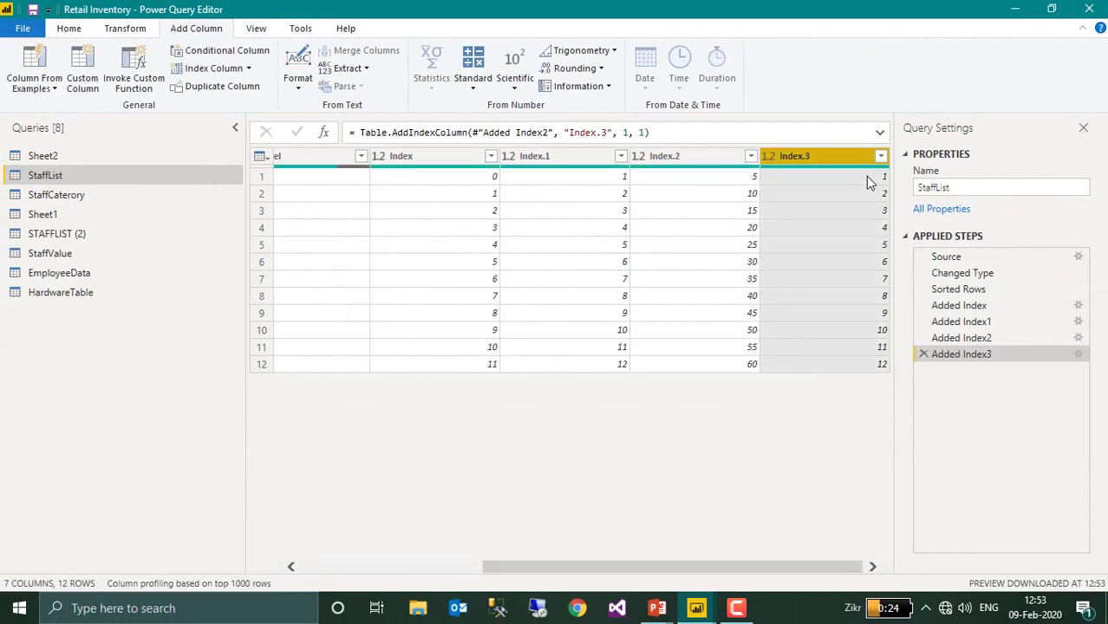
- Switch to the EmployeeData query in the Queries pane
click(61, 276)
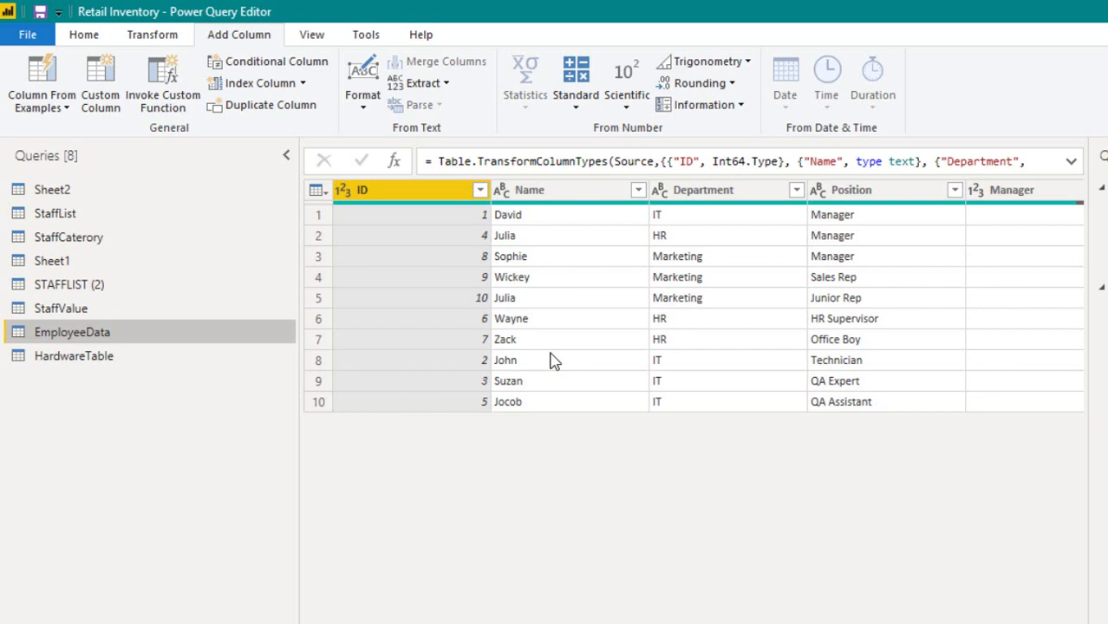
- Add an Index column counting 1 to 10 to the EmployeeData table
click(304, 84)
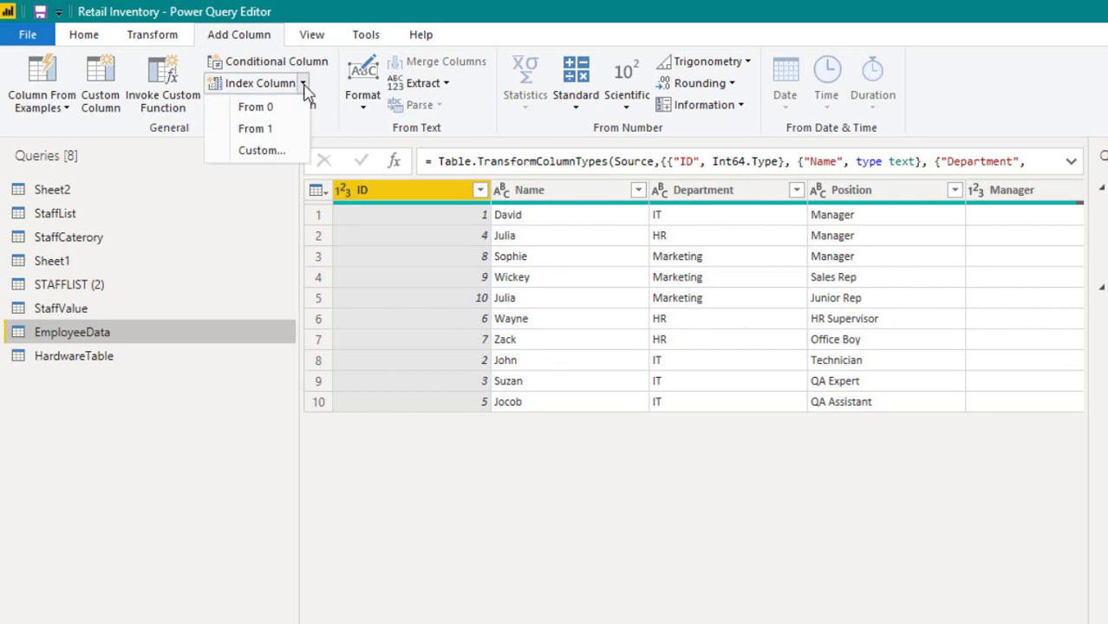
click(287, 130)
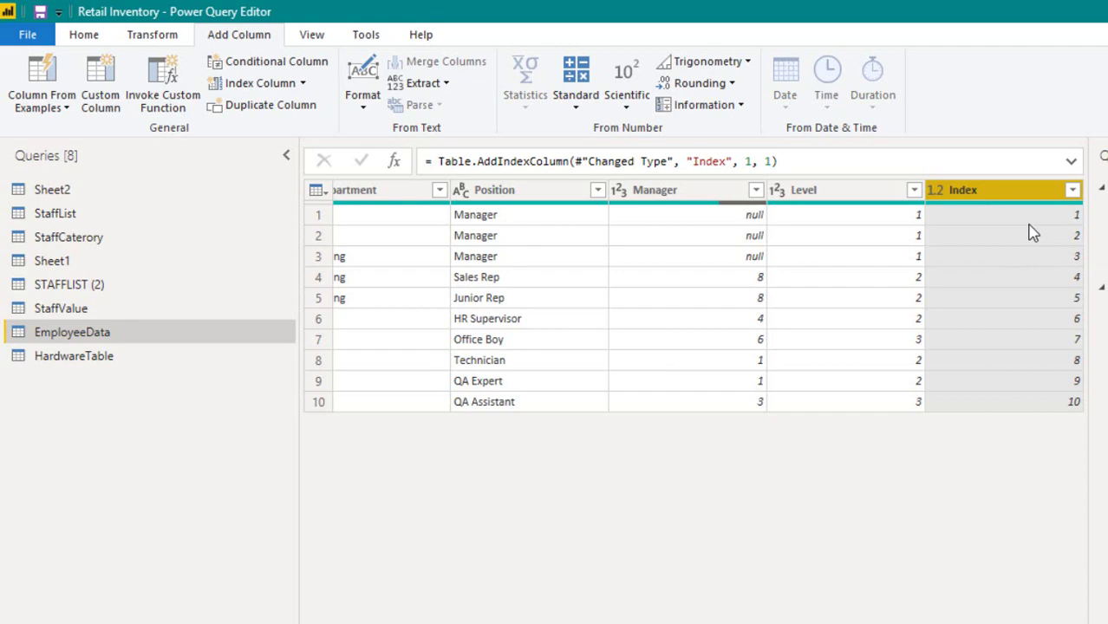
scroll(694, 304, left, 5)
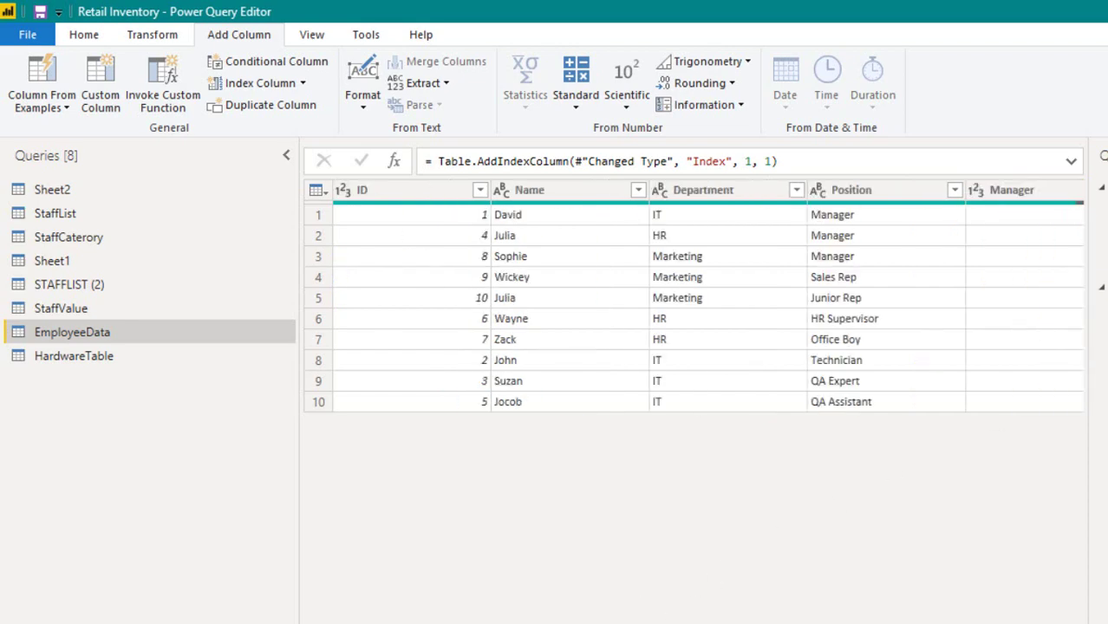